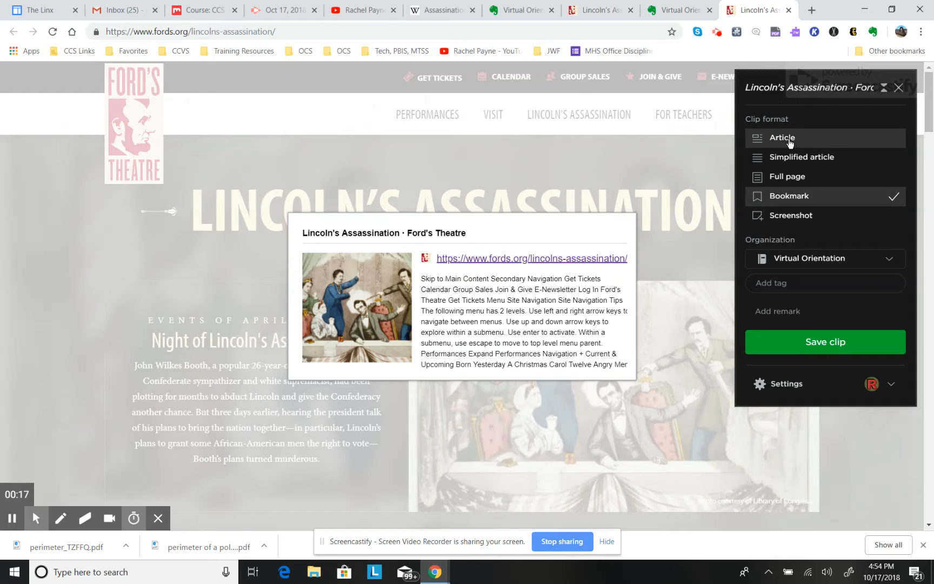
# Preview the Lincoln's Assassination page in the Article clip format, checking how much of the page it covers
pyautogui.click(789, 140)
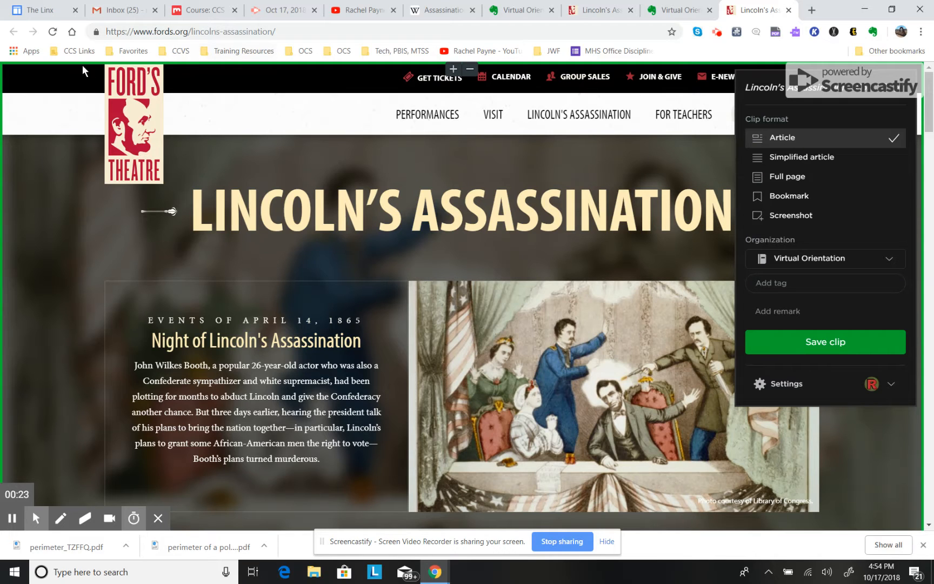
pyautogui.scroll(-15, 23, 279)
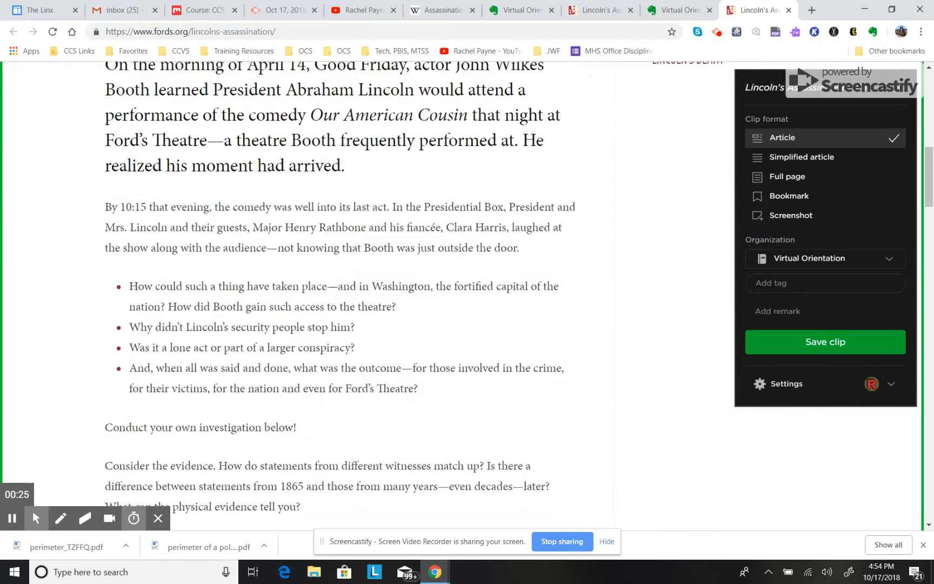
pyautogui.scroll(-20, 518, 383)
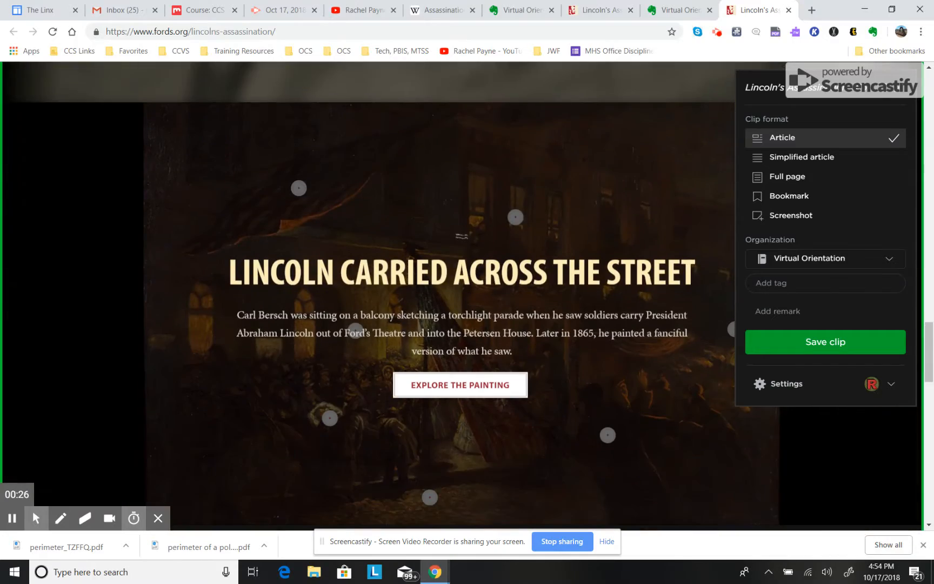
pyautogui.scroll(20, 636, 134)
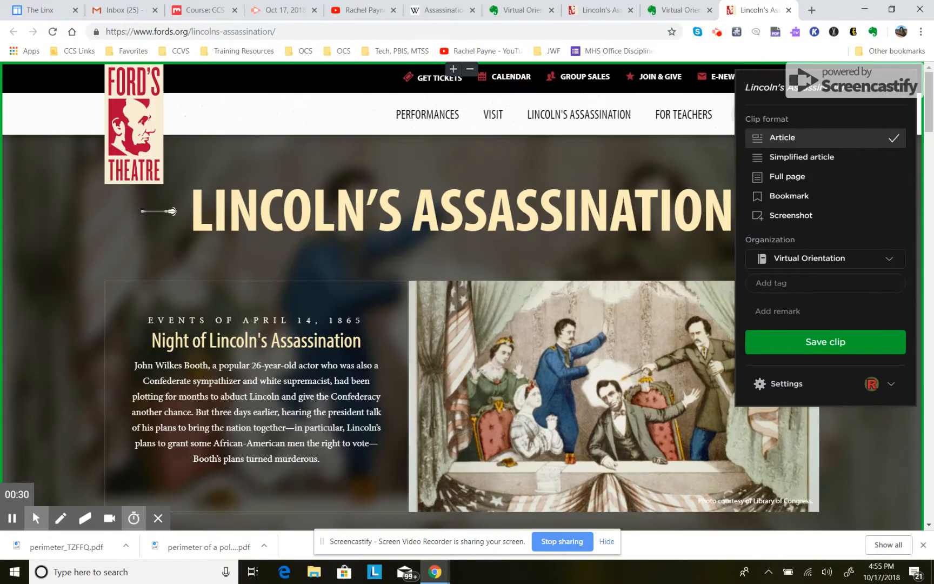
# Preview the page in the Simplified article clip format and look through its stripped-down text and images
pyautogui.click(827, 158)
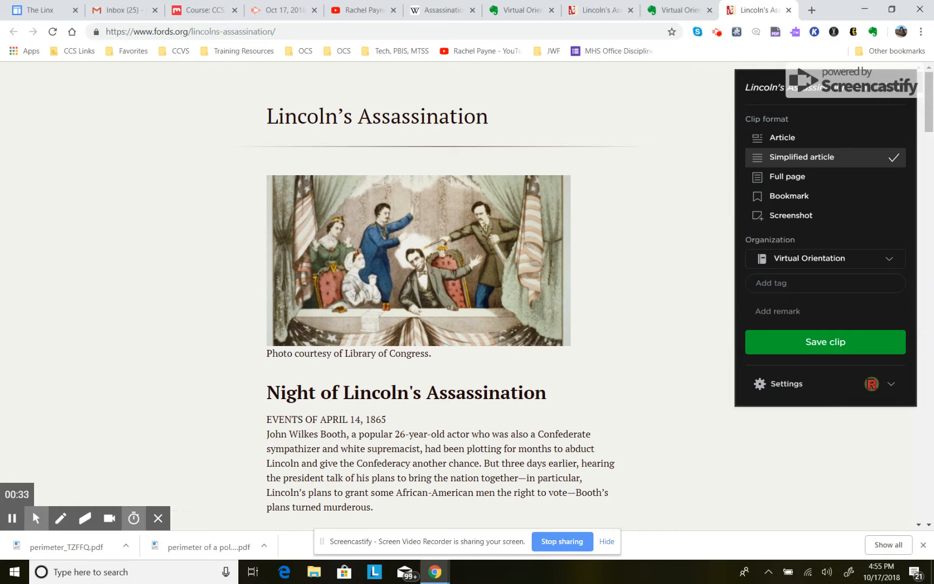
pyautogui.scroll(-15, 442, 292)
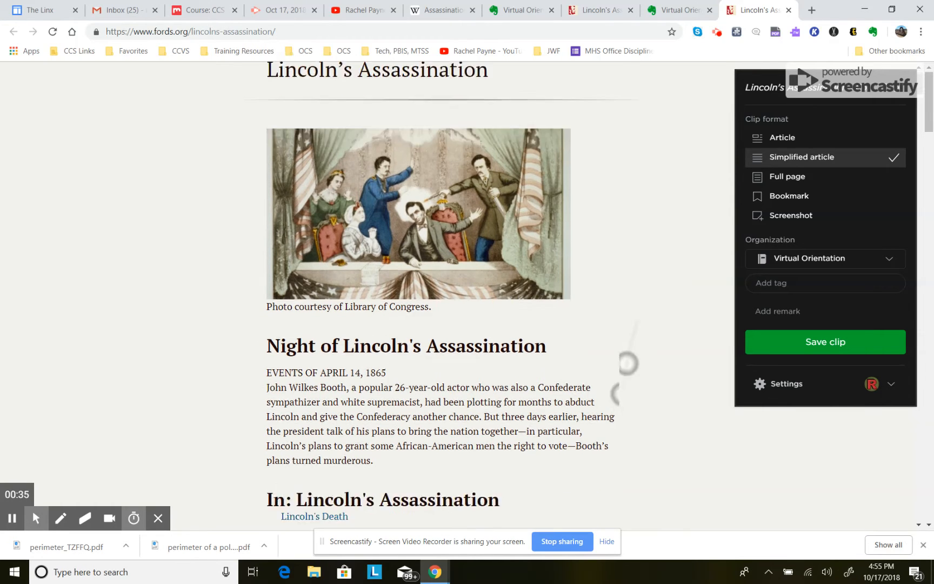
pyautogui.scroll(-20, 441, 291)
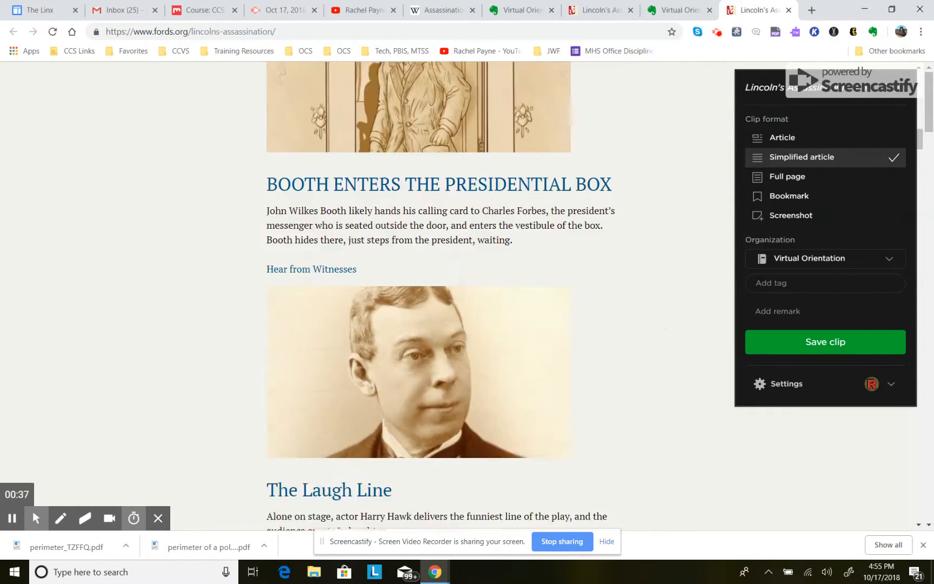
pyautogui.scroll(10, 441, 292)
pyautogui.scroll(20, 659, 477)
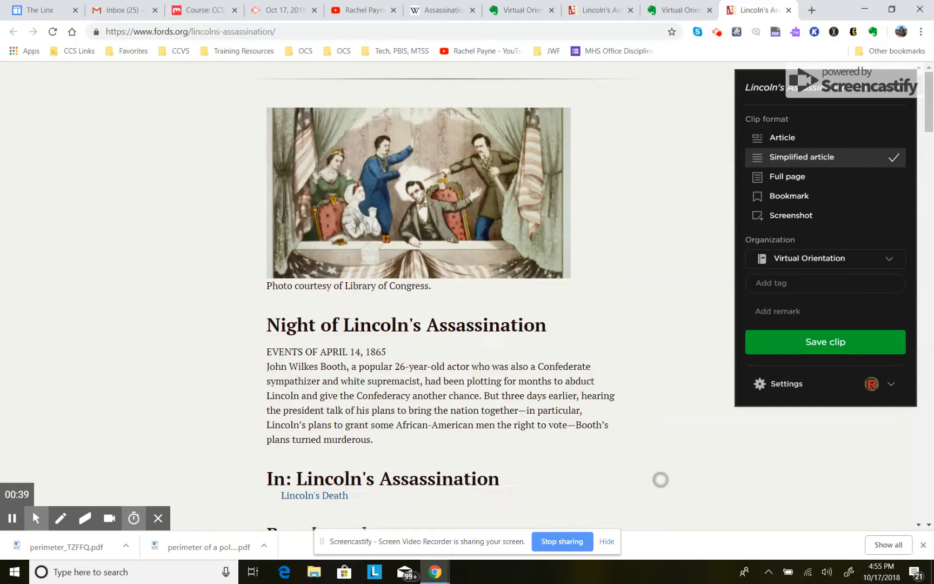
# Preview the page in the Full page and Bookmark clip formats
pyautogui.click(787, 177)
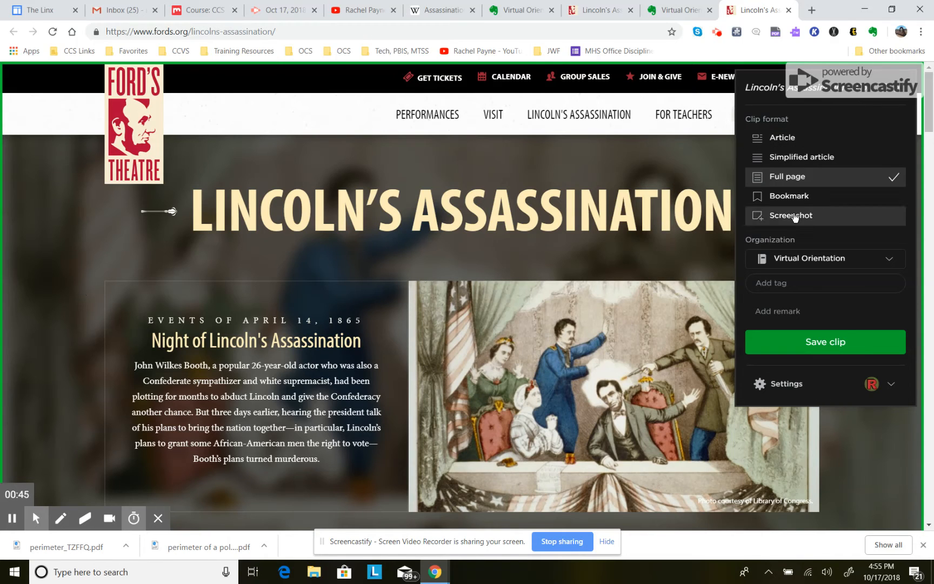
pyautogui.click(811, 198)
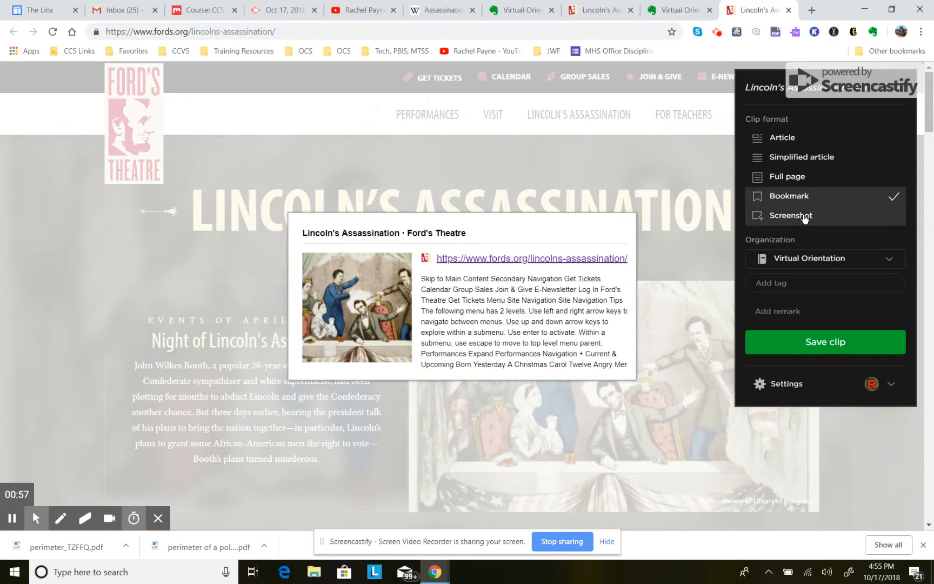
# Capture a screenshot clip of the "Night of Lincoln's Assassination" text block and draw a red arrow pointing down toward "in particular"
pyautogui.click(791, 215)
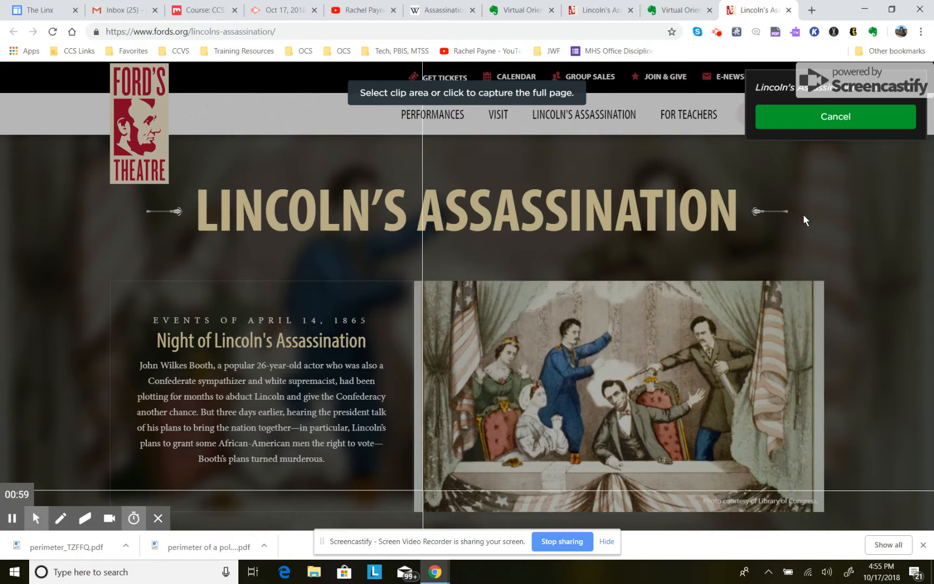
pyautogui.moveTo(119, 274); pyautogui.dragTo(421, 488)
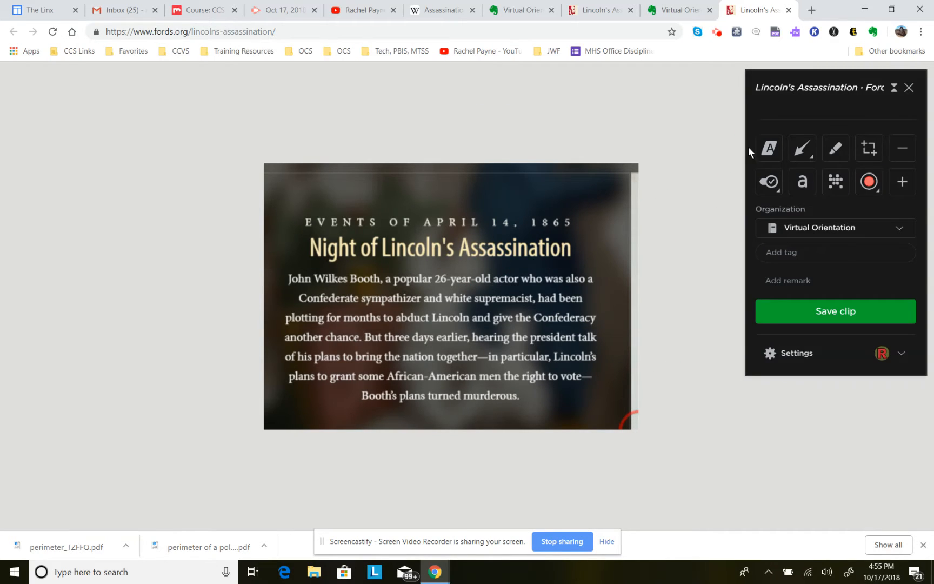
pyautogui.click(798, 153)
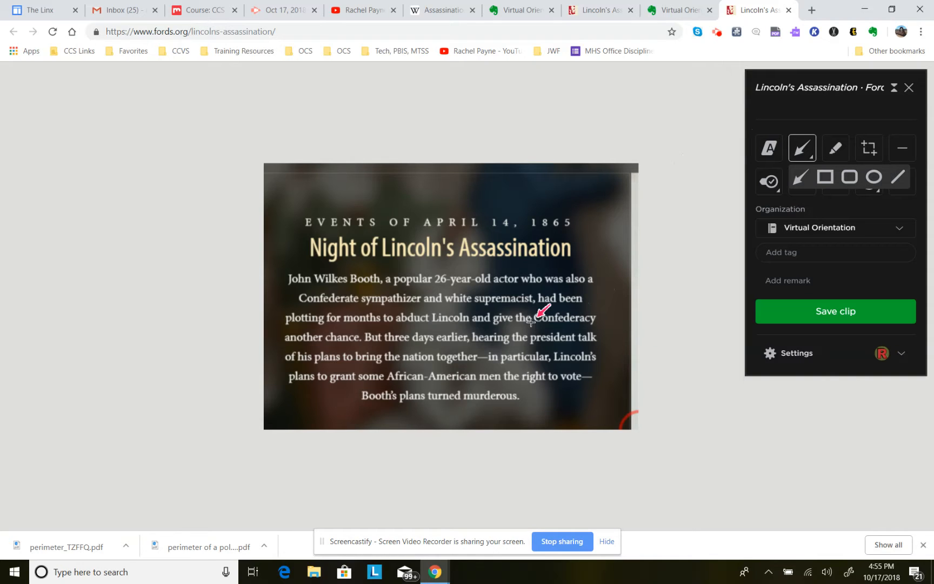
pyautogui.moveTo(523, 341)
pyautogui.mouseDown()
pyautogui.moveTo(588, 287)
pyautogui.moveTo(464, 421)
pyautogui.moveTo(518, 338)
pyautogui.moveTo(560, 307)
pyautogui.moveTo(563, 325)
pyautogui.mouseUp()
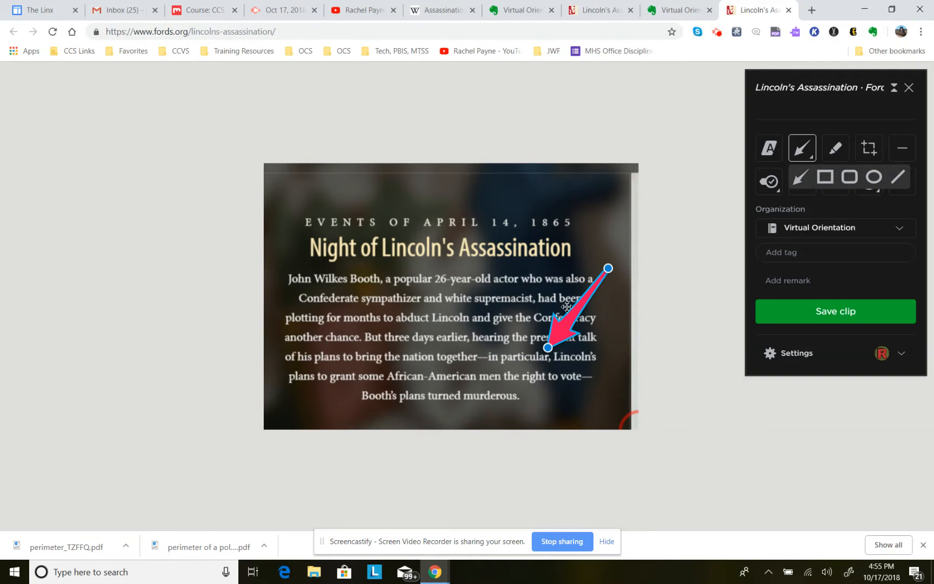
# Circle "26-year-old" freehand in red on the clip and pixelate the actor's name at the start of the paragraph
pyautogui.click(837, 155)
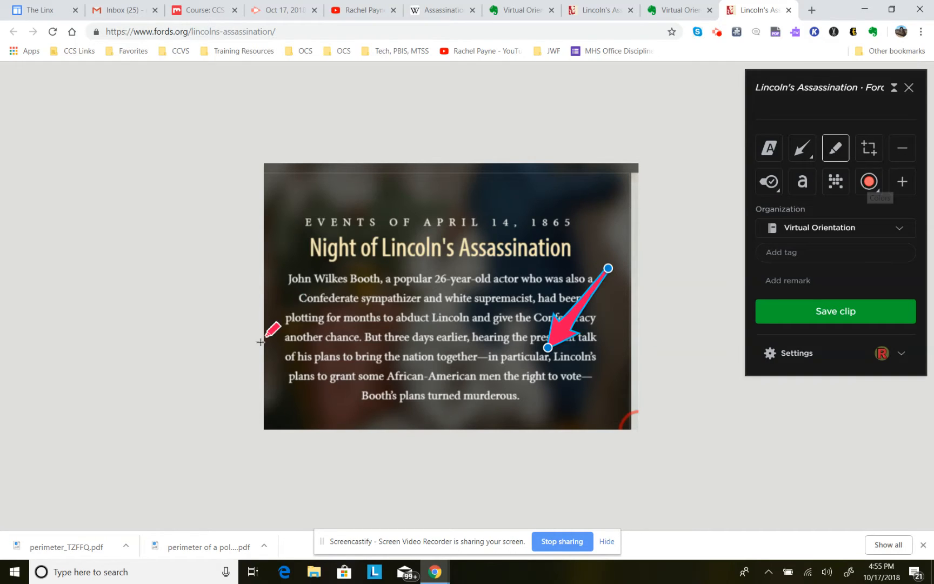
pyautogui.click(464, 264)
pyautogui.moveTo(424, 264)
pyautogui.mouseDown()
pyautogui.moveTo(461, 314)
pyautogui.moveTo(446, 268)
pyautogui.moveTo(515, 270)
pyautogui.mouseUp()
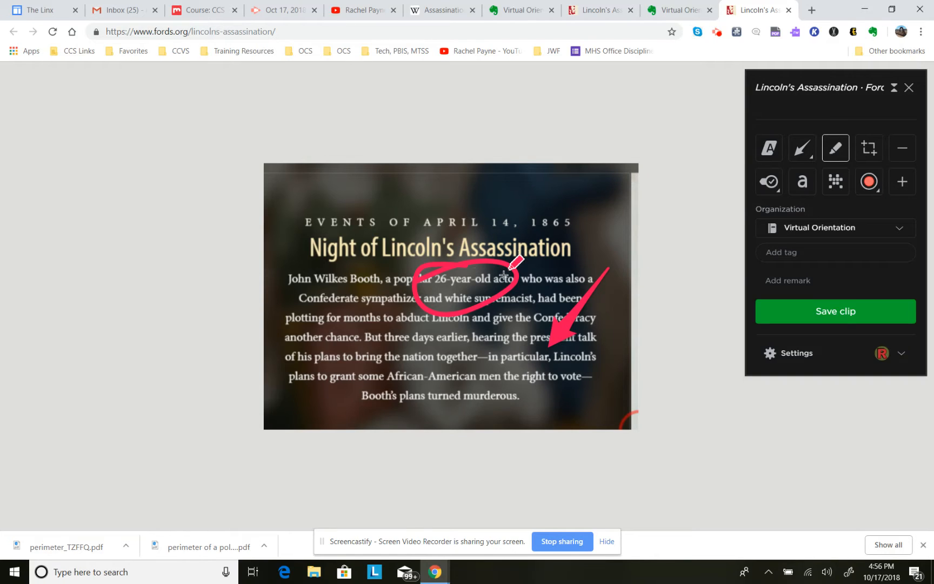
pyautogui.click(839, 185)
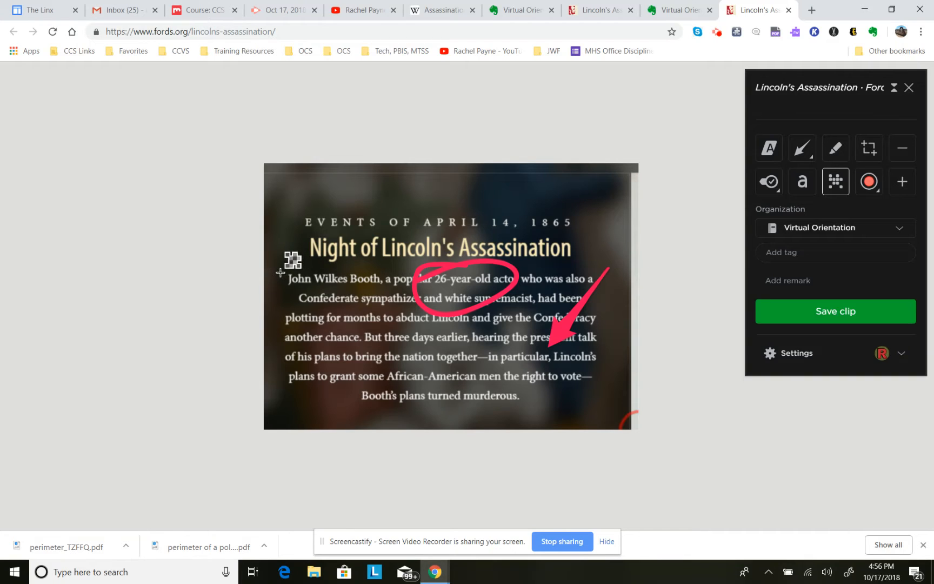
pyautogui.moveTo(300, 281); pyautogui.dragTo(389, 286)
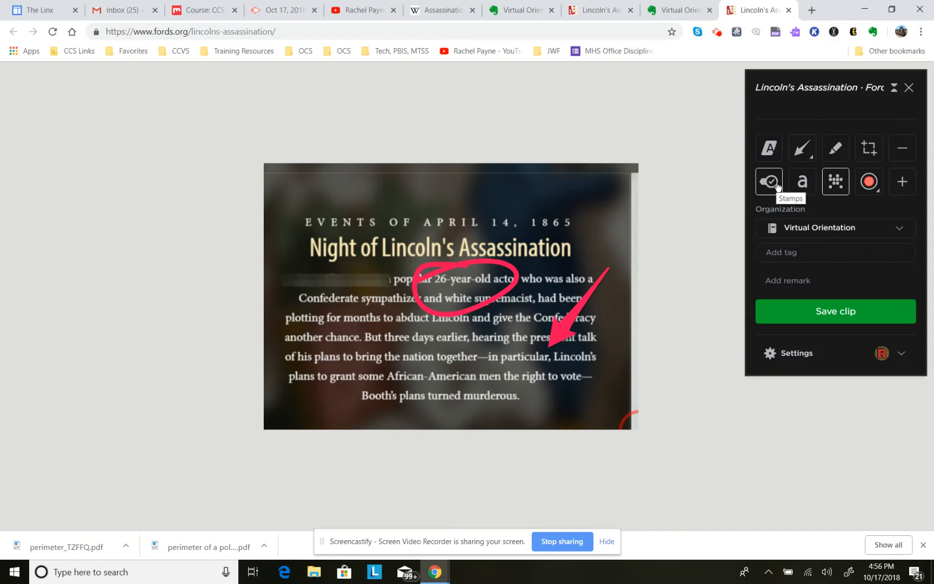
# Stamp a green check mark at the end of the clip's title and a red X over the pixelated name
pyautogui.click(777, 186)
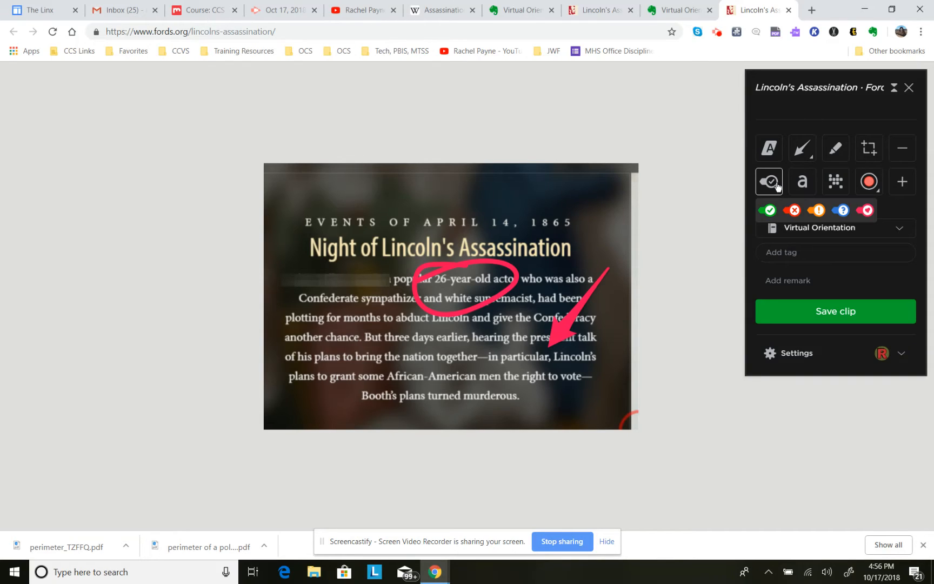
pyautogui.click(770, 211)
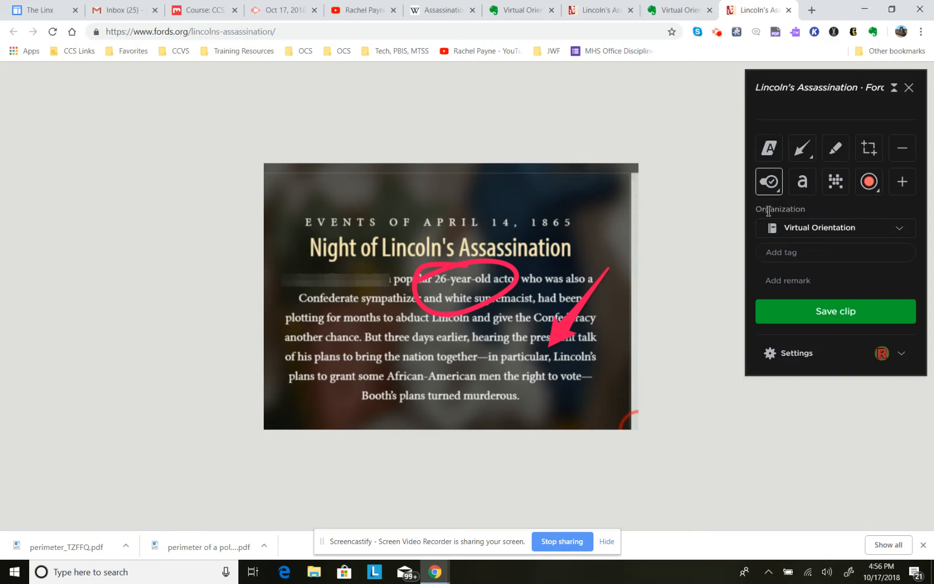
pyautogui.click(583, 247)
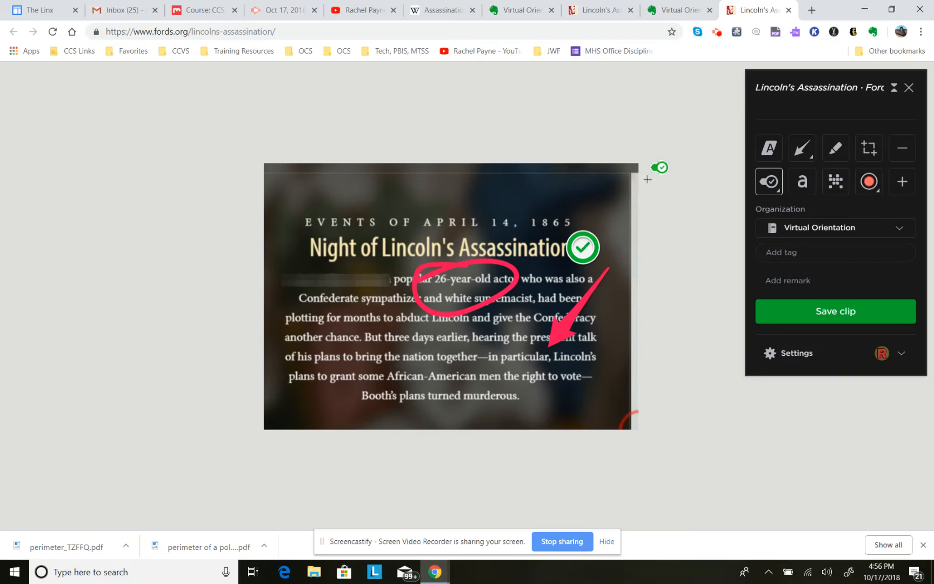
pyautogui.click(772, 185)
pyautogui.click(793, 211)
pyautogui.click(313, 280)
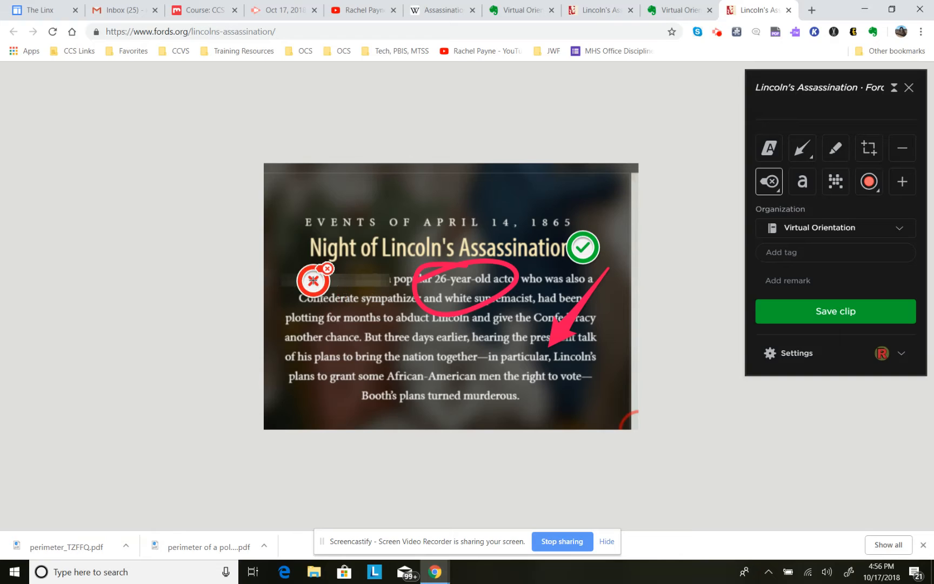
pyautogui.click(778, 186)
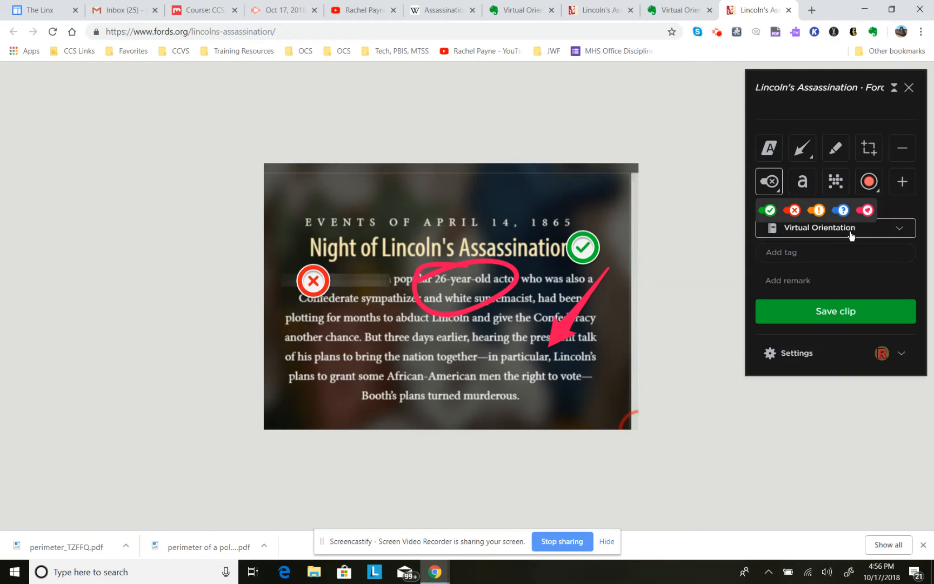
# Highlight the line "EVENTS OF APRIL 14, 1865" in yellow
pyautogui.click(769, 153)
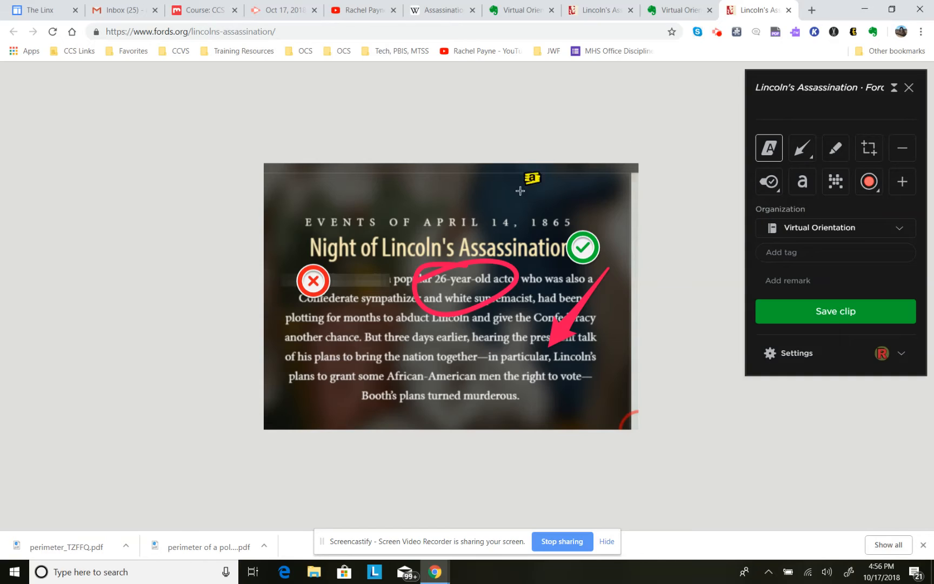
pyautogui.moveTo(300, 220); pyautogui.dragTo(579, 227)
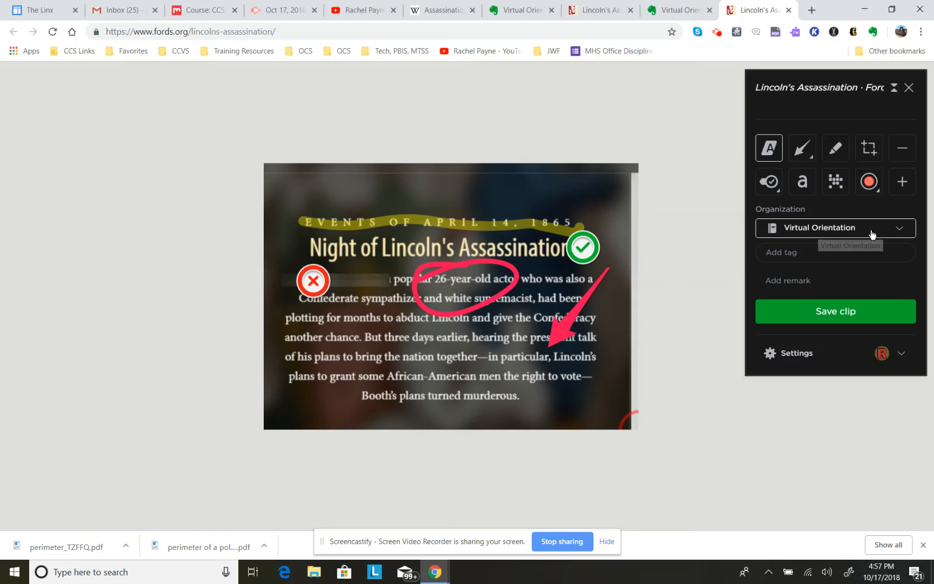
# Choose Virtual Orientation as the clip's destination notebook
pyautogui.click(905, 232)
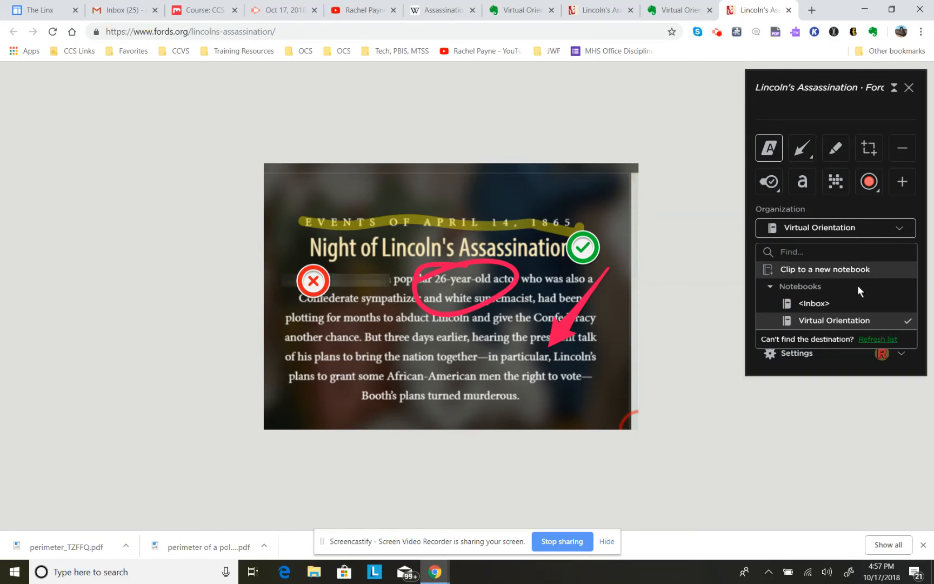
pyautogui.click(859, 321)
pyautogui.click(790, 246)
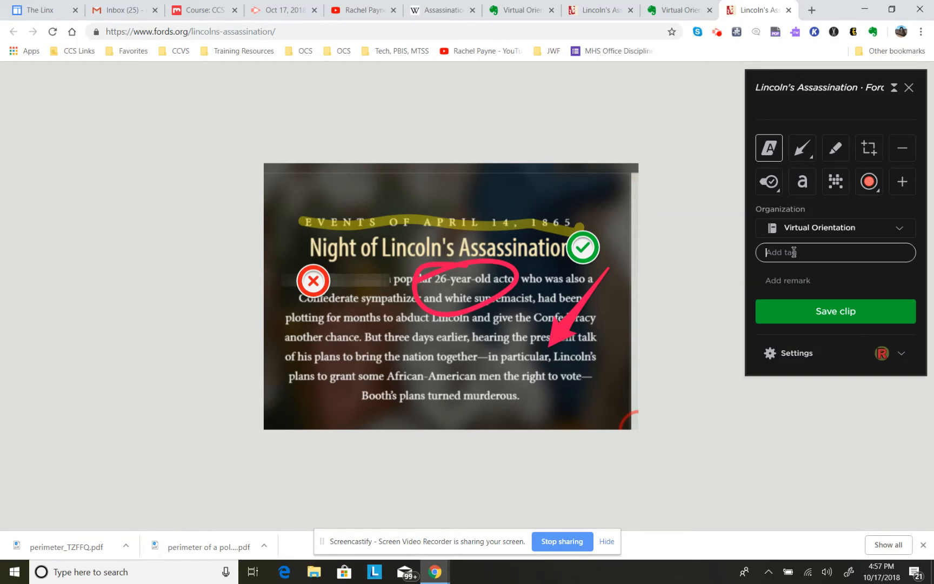
pyautogui.write('lincoln')
# Add the remark "can't believe he was 26!!!!" and save the clip
pyautogui.click(795, 281)
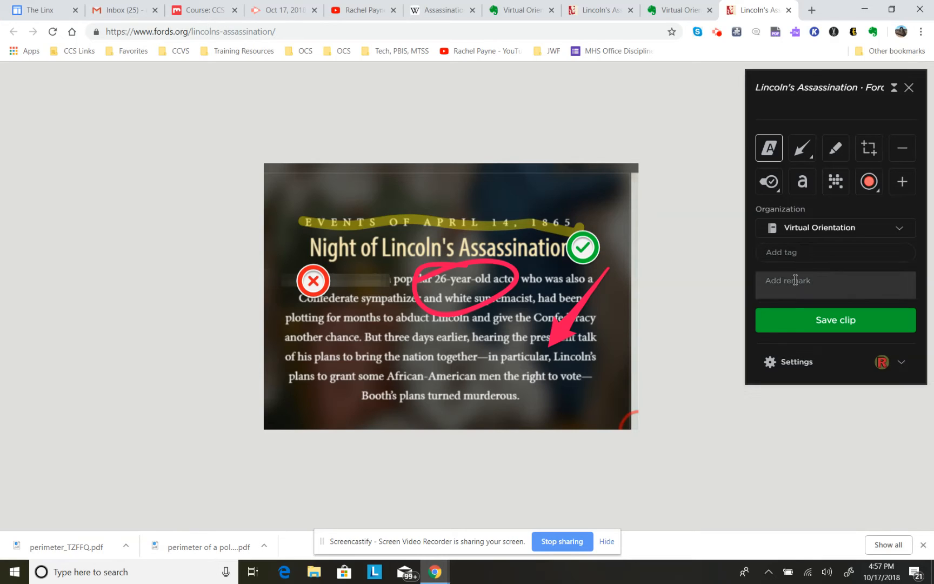
pyautogui.write("can't believe he was 26!!!!")
pyautogui.click(835, 320)
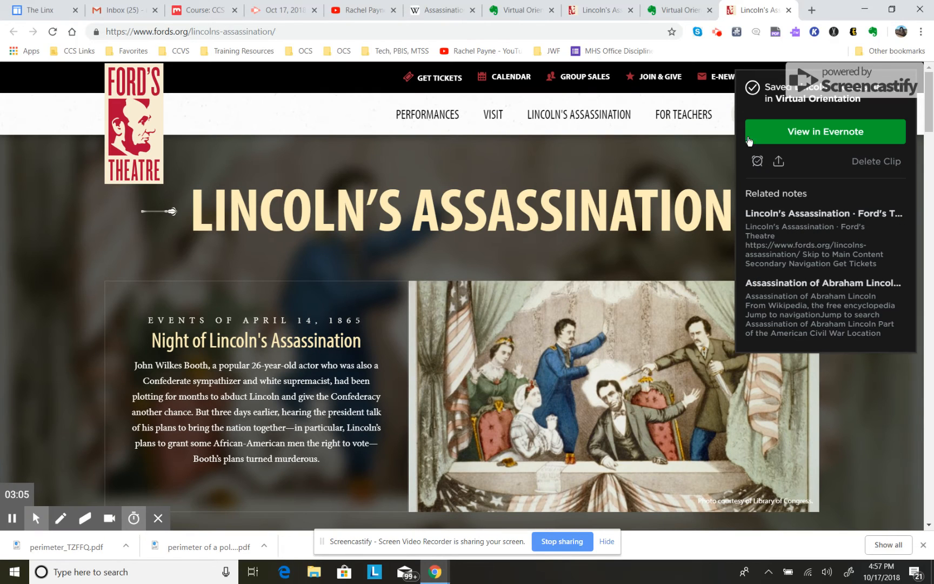
# View the saved clip in Evernote and open the Virtual Orientation notebook to see its notes
pyautogui.click(832, 141)
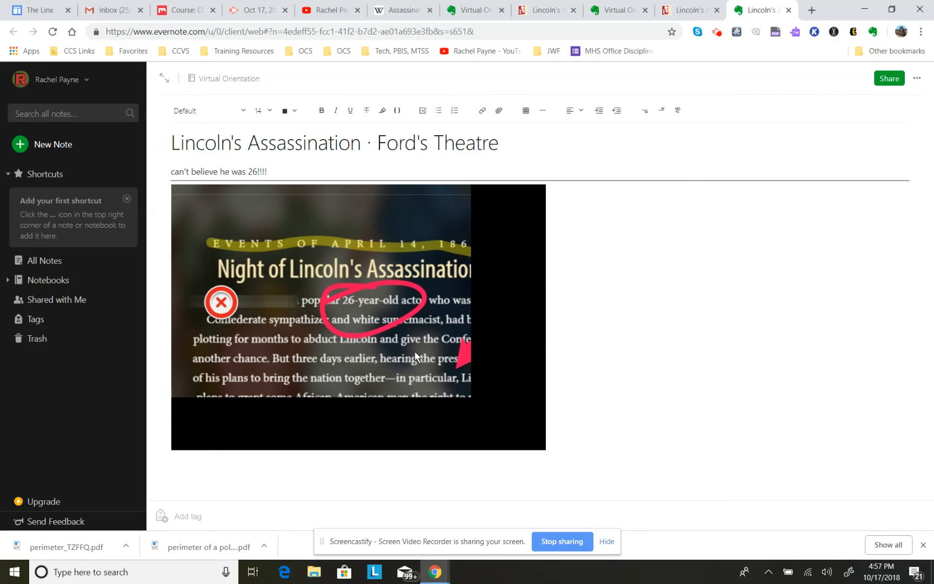
pyautogui.click(52, 281)
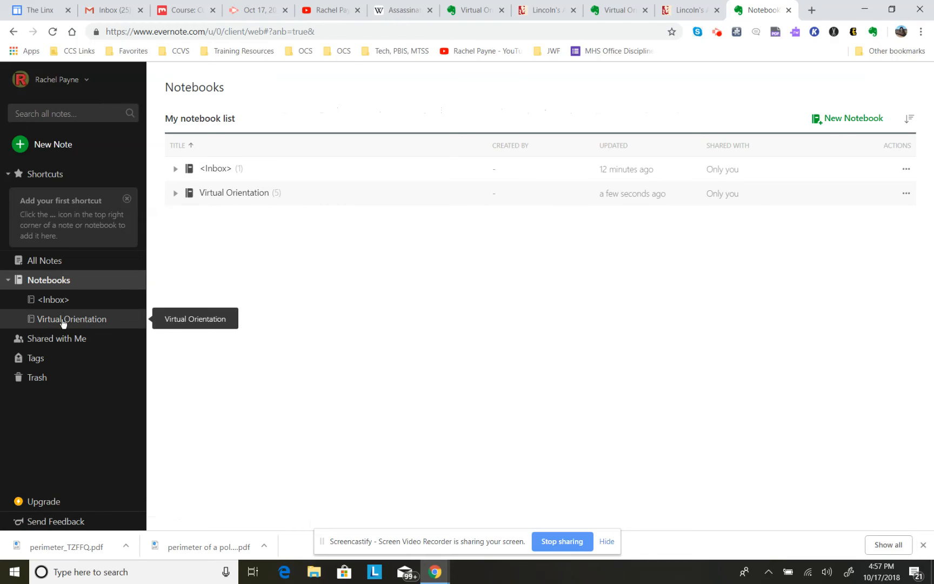
pyautogui.click(63, 321)
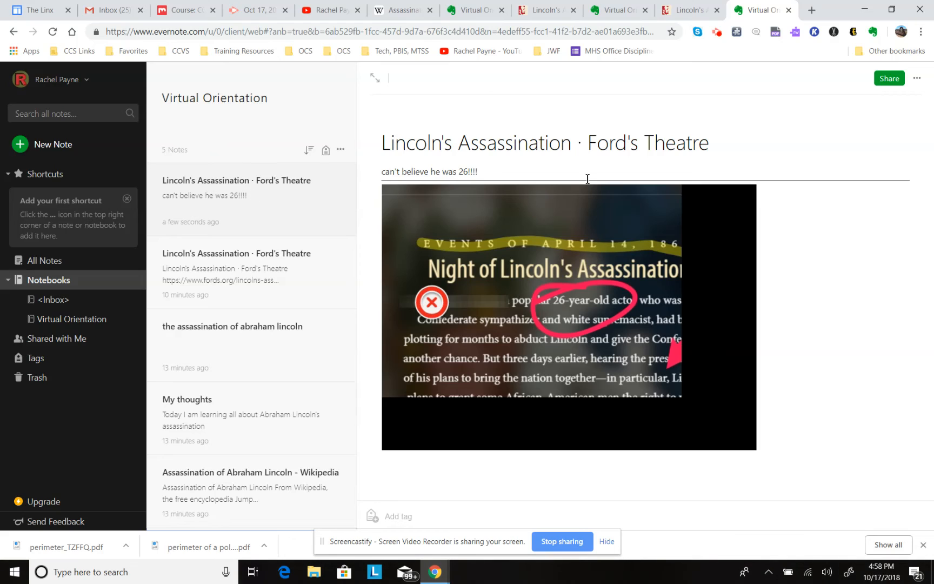
# Open the bookmark note for the Ford's Theatre page and check its source link, closing the opened page again
pyautogui.click(294, 287)
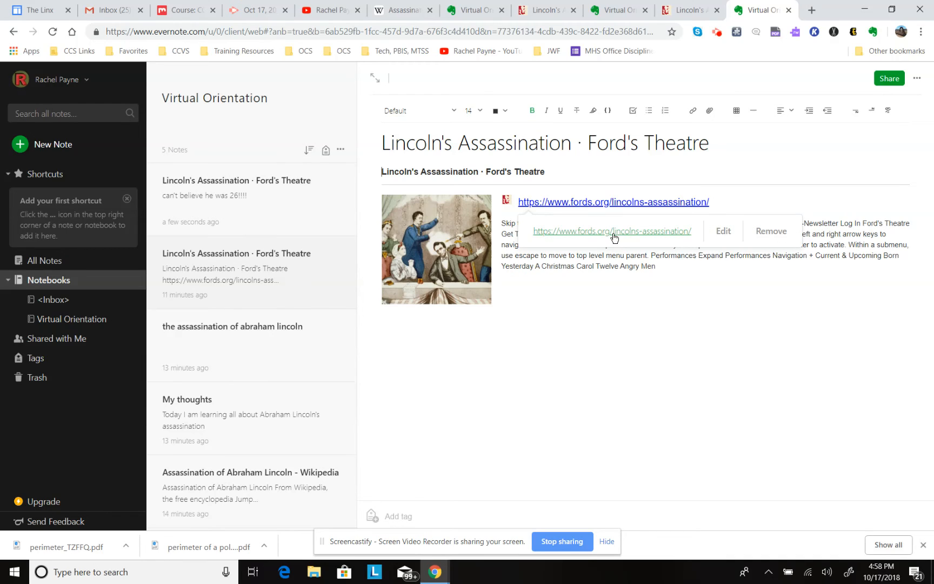
pyautogui.click(613, 231)
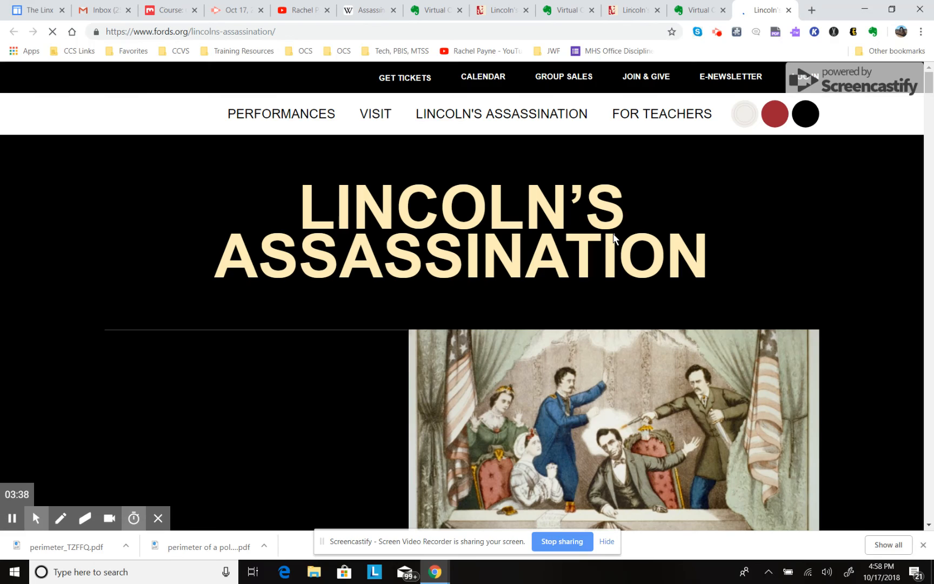
pyautogui.click(789, 10)
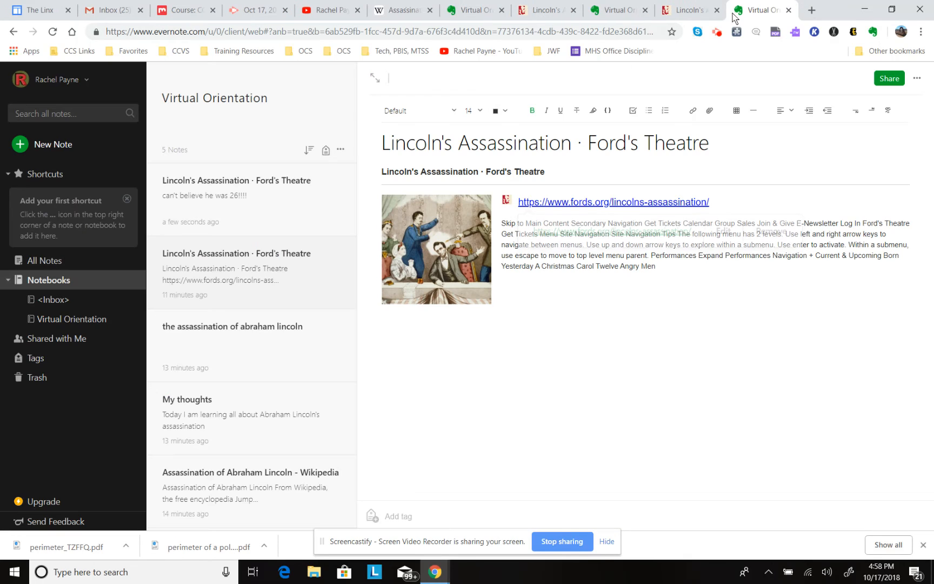
# View the saved screenshot note "the assassination of abraham lincoln" and the note "My thoughts"
pyautogui.click(238, 343)
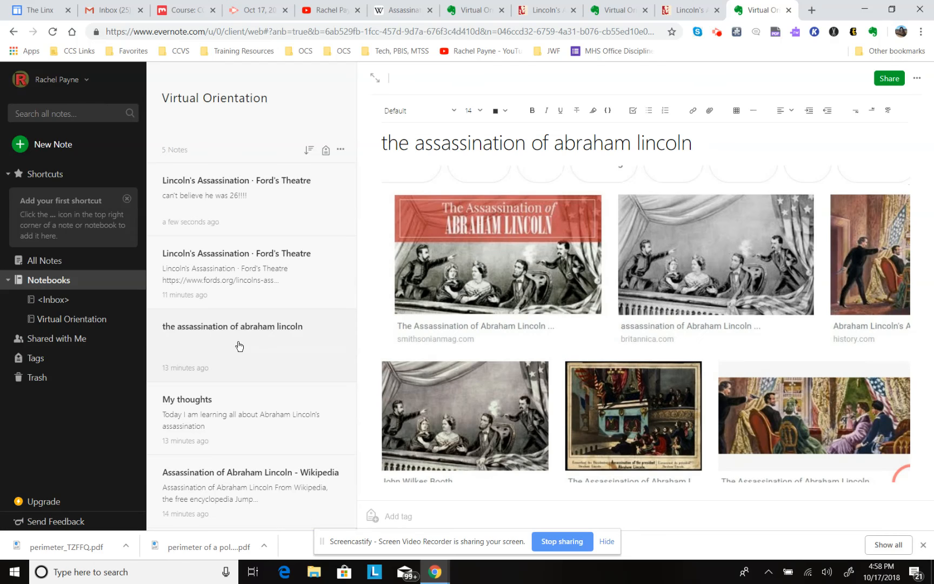
pyautogui.click(248, 417)
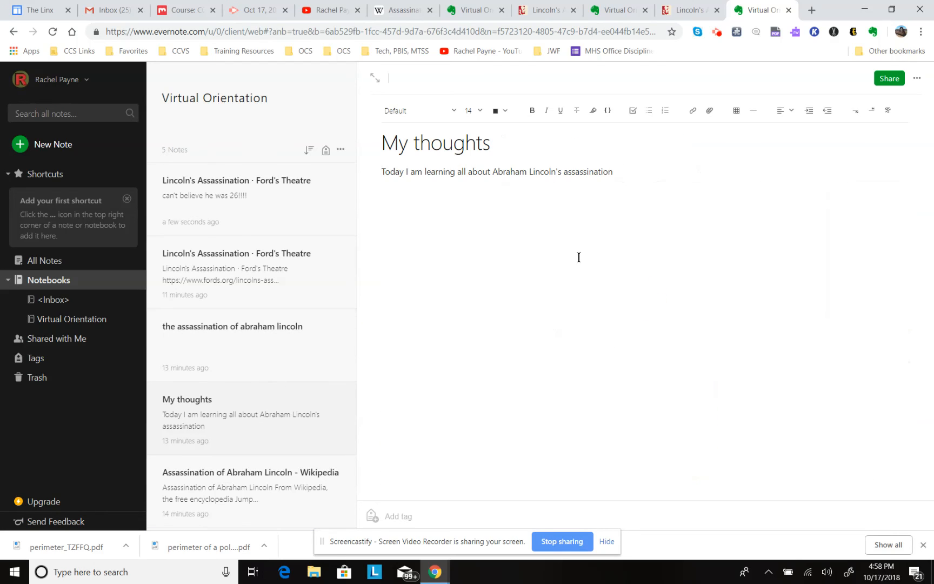
# Open the clipped Wikipedia note on Lincoln's assassination, check its George Atzerodt link, and look through the full article down to the references
pyautogui.click(245, 475)
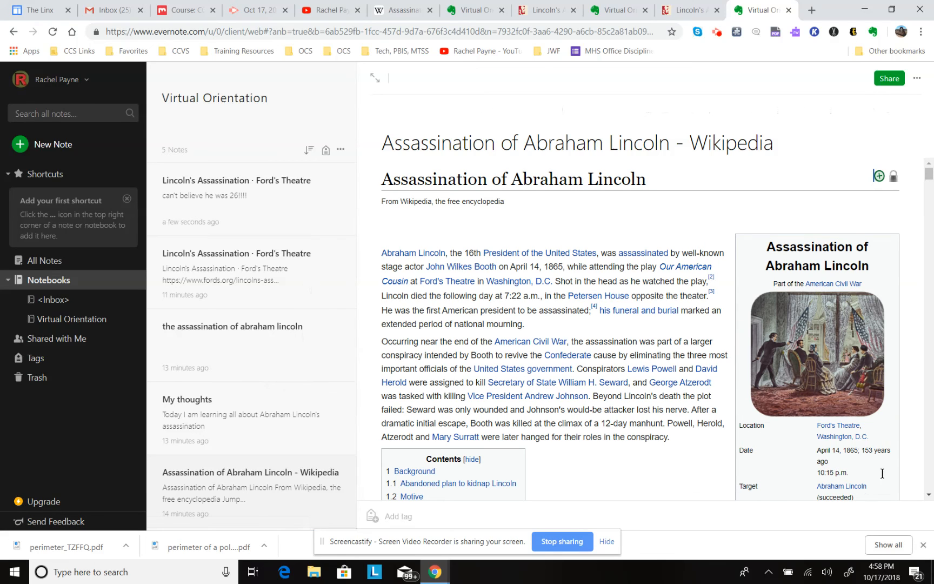
pyautogui.click(705, 382)
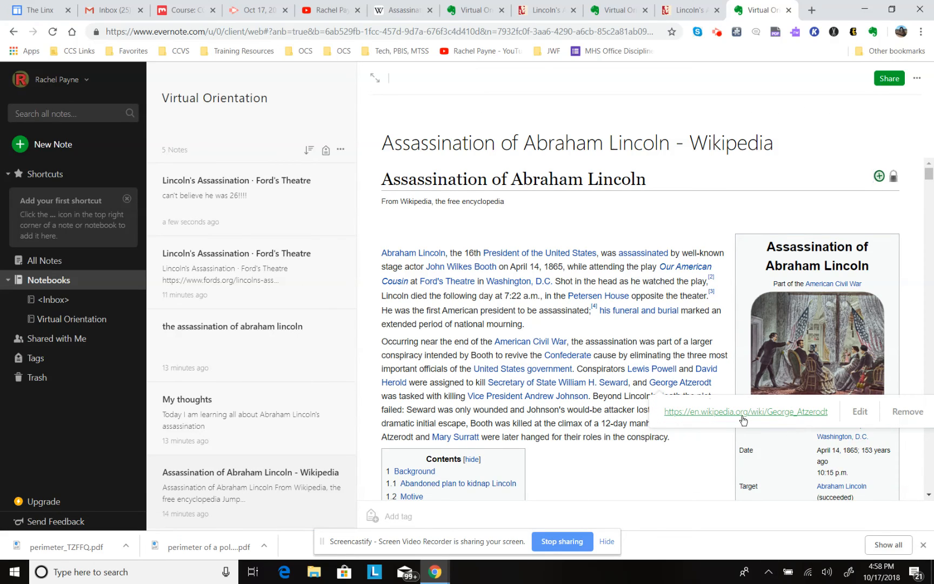
pyautogui.scroll(-20, 744, 420)
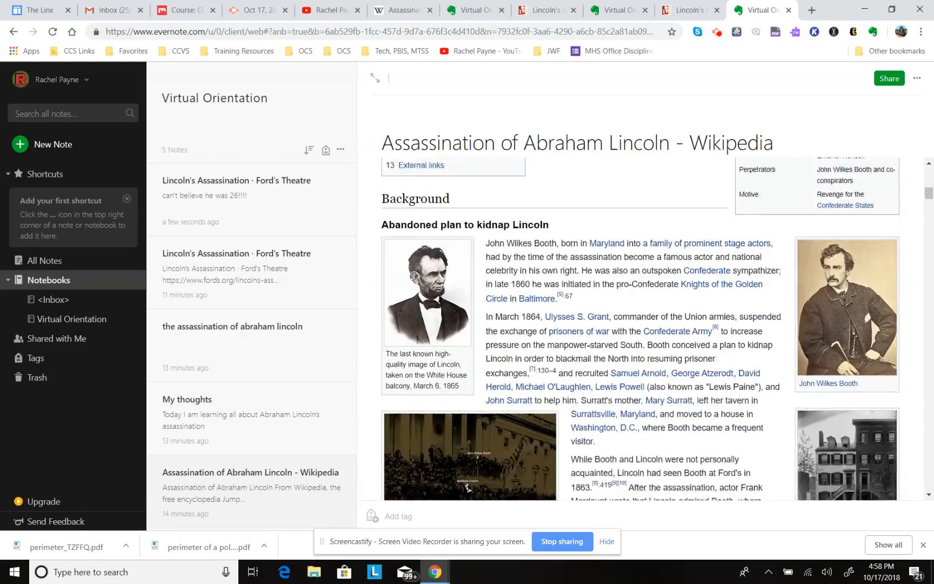
pyautogui.scroll(-20, 641, 329)
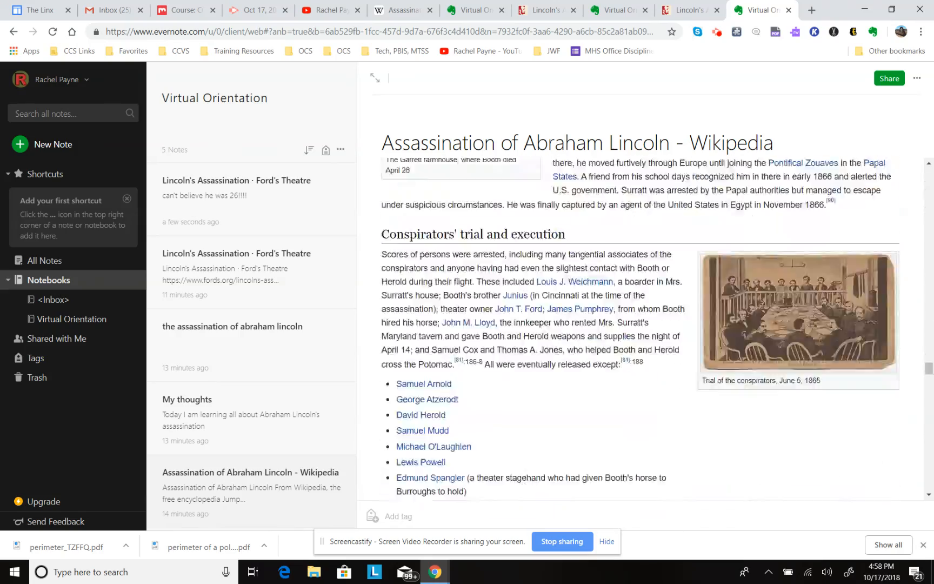
pyautogui.scroll(20, 640, 328)
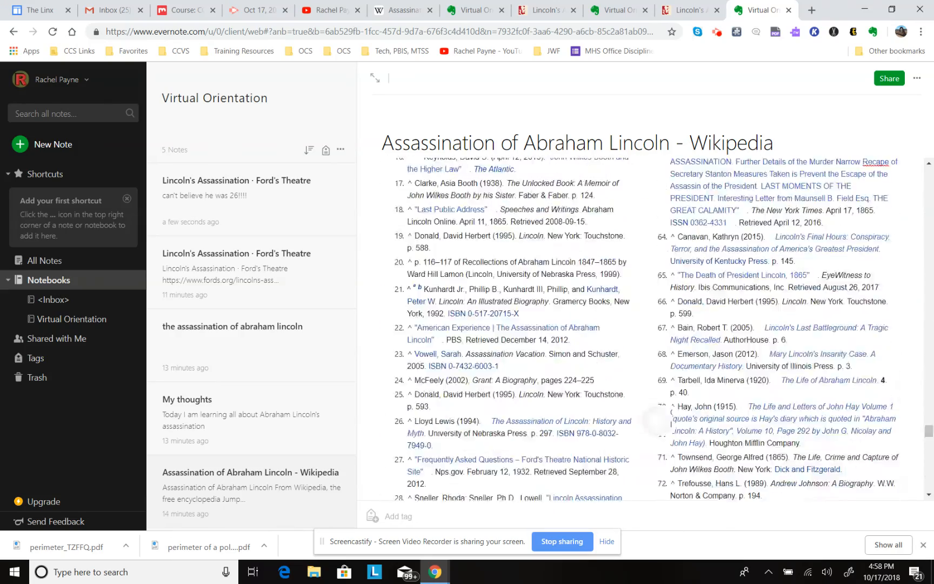
pyautogui.scroll(15, 468, 296)
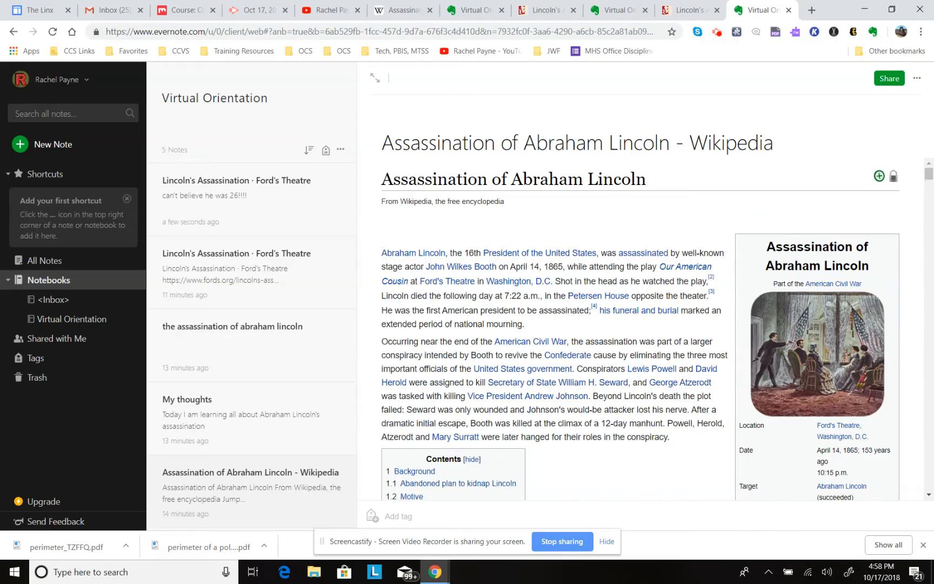
pyautogui.scroll(-5, 640, 329)
pyautogui.scroll(5, 640, 329)
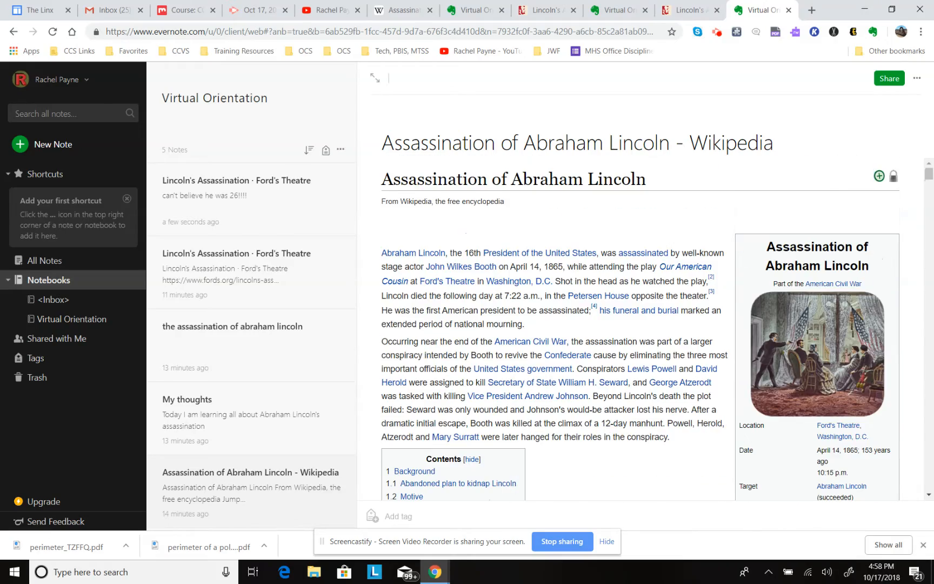